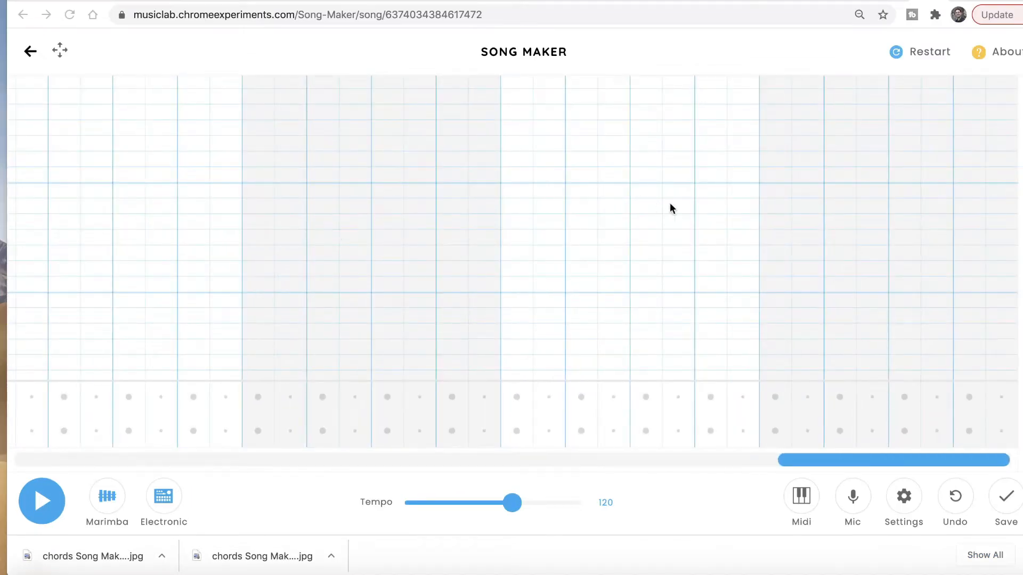
# Step: Switch to the Google search results for the teacher's music site
pyautogui.click(962, 1)
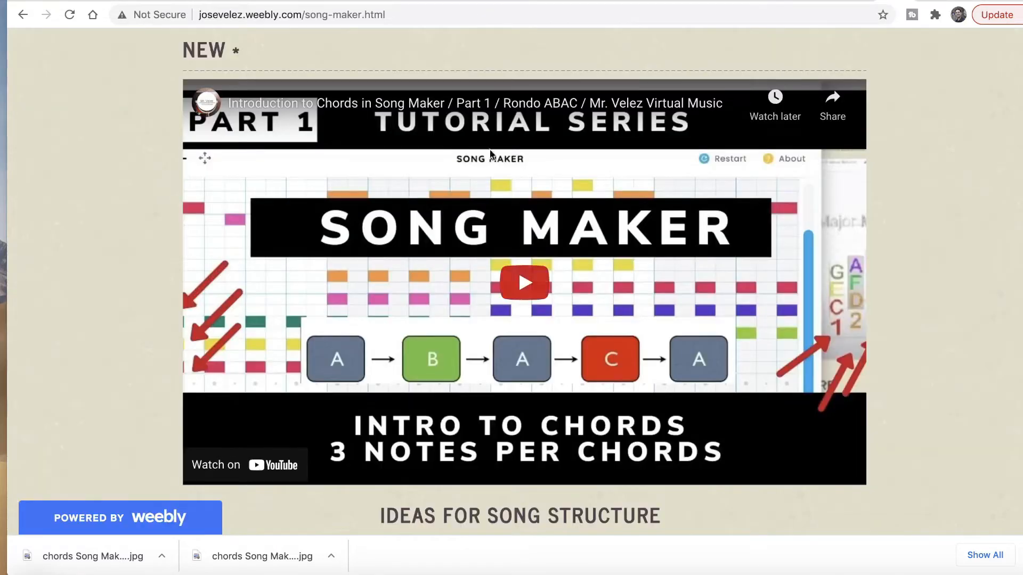
# Step: Go through MUSIC TECH > CHROME MUSIC LAB to the Song Maker page's chord chart
pyautogui.scroll(-10, 602, 208)
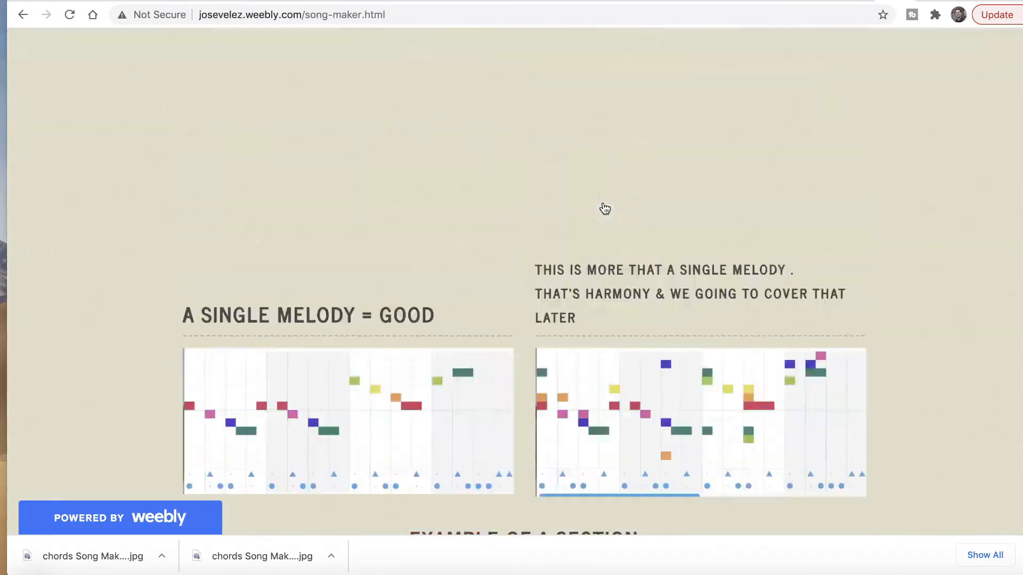
pyautogui.scroll(10, 605, 208)
pyautogui.moveTo(435, 182)
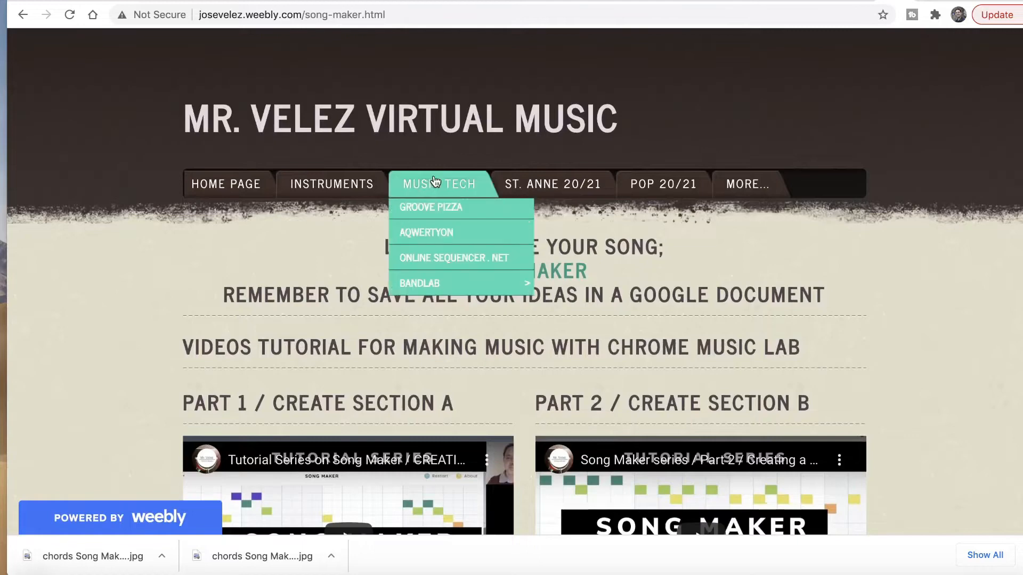
pyautogui.moveTo(438, 262)
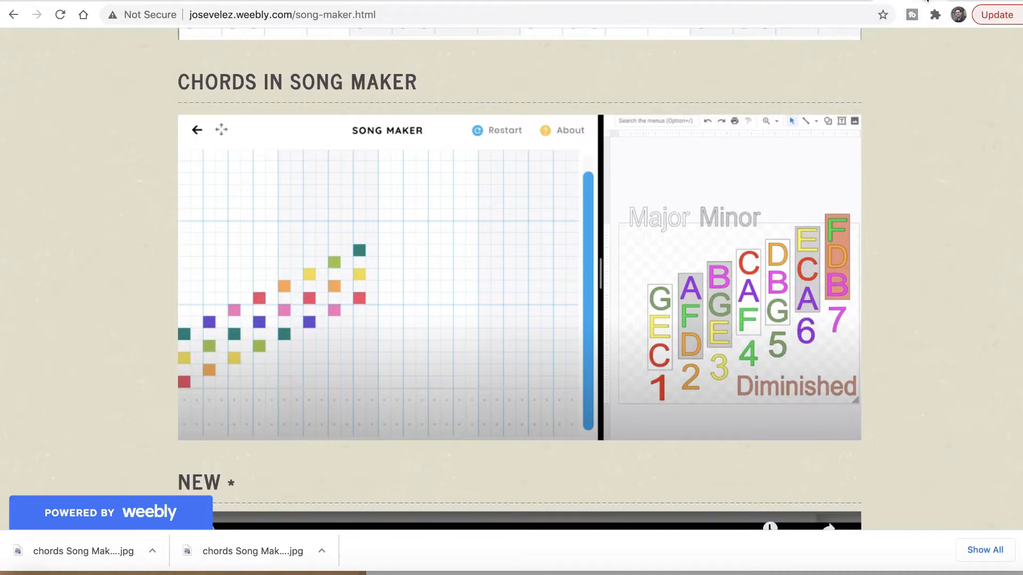
# Step: Return to the Song Maker song holding the first block chords
pyautogui.click(927, 1)
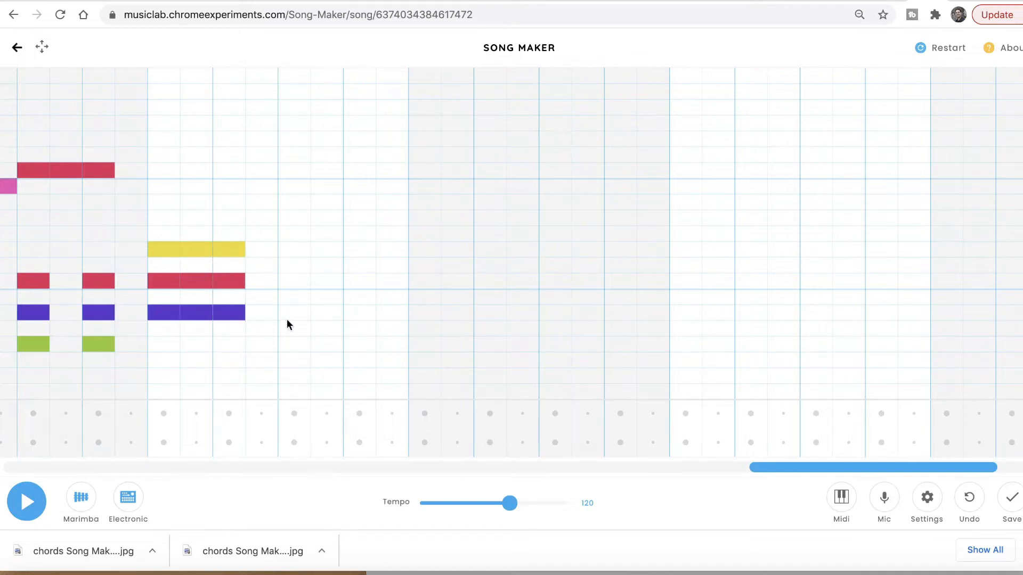
# Step: Add purple, red and further chord notes in the next bars, checking the Weebly chord chart
pyautogui.click(325, 314)
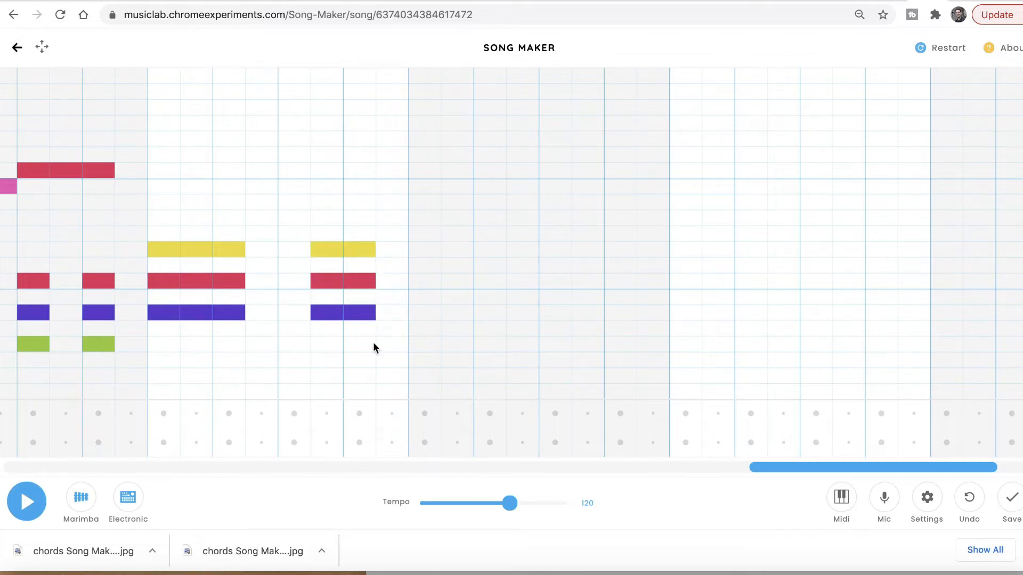
pyautogui.click(892, 2)
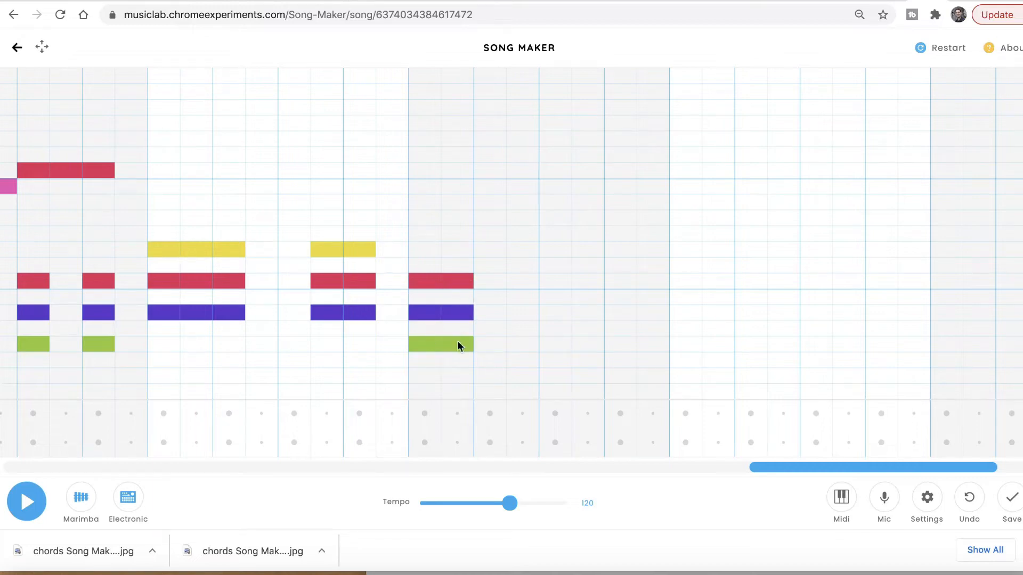
pyautogui.click(494, 283)
pyautogui.click(586, 344)
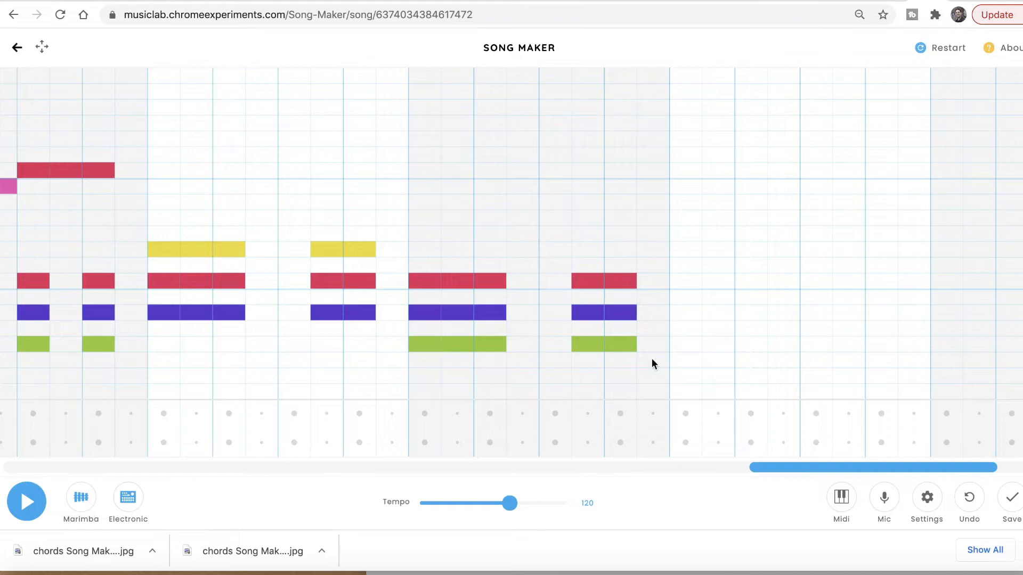
pyautogui.click(893, 2)
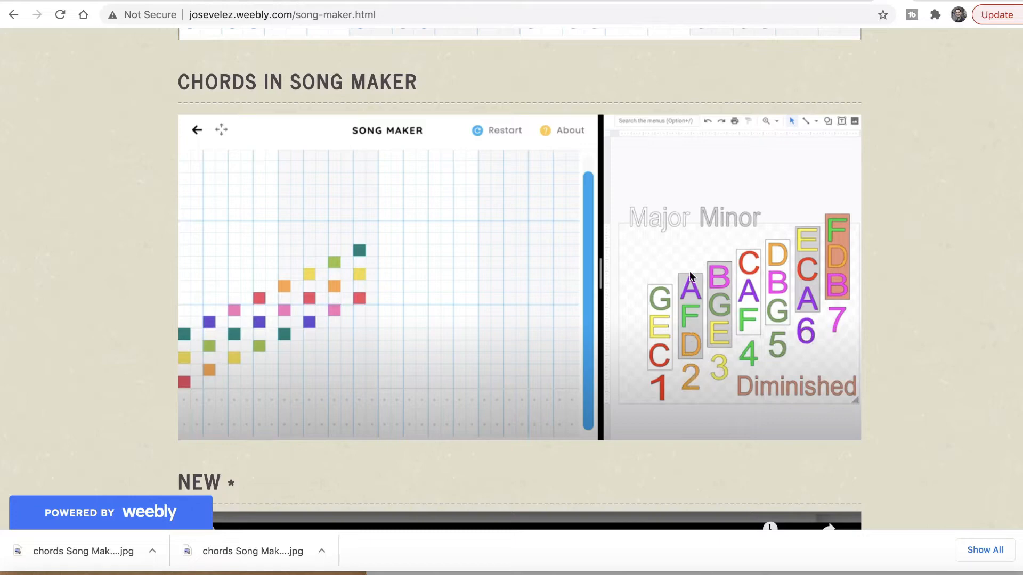
# Step: Back in Song Maker, fill orange, green and purple rows across the chord's beats
pyautogui.click(925, 2)
pyautogui.click(686, 376)
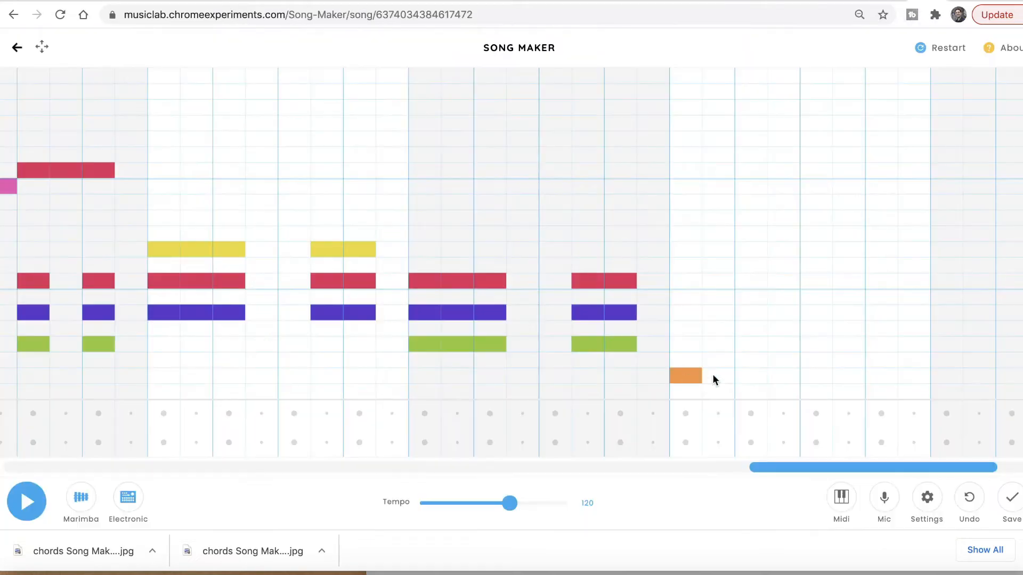
pyautogui.moveTo(713, 375); pyautogui.dragTo(751, 375)
pyautogui.moveTo(686, 344); pyautogui.dragTo(751, 344)
pyautogui.moveTo(685, 313); pyautogui.dragTo(751, 313)
# Step: Place the higher three-note chord twice in the following beats and scroll ahead
pyautogui.click(848, 374)
pyautogui.click(848, 344)
pyautogui.click(848, 312)
pyautogui.click(881, 313)
pyautogui.click(881, 345)
pyautogui.click(881, 377)
pyautogui.hscroll(2, 881, 378)
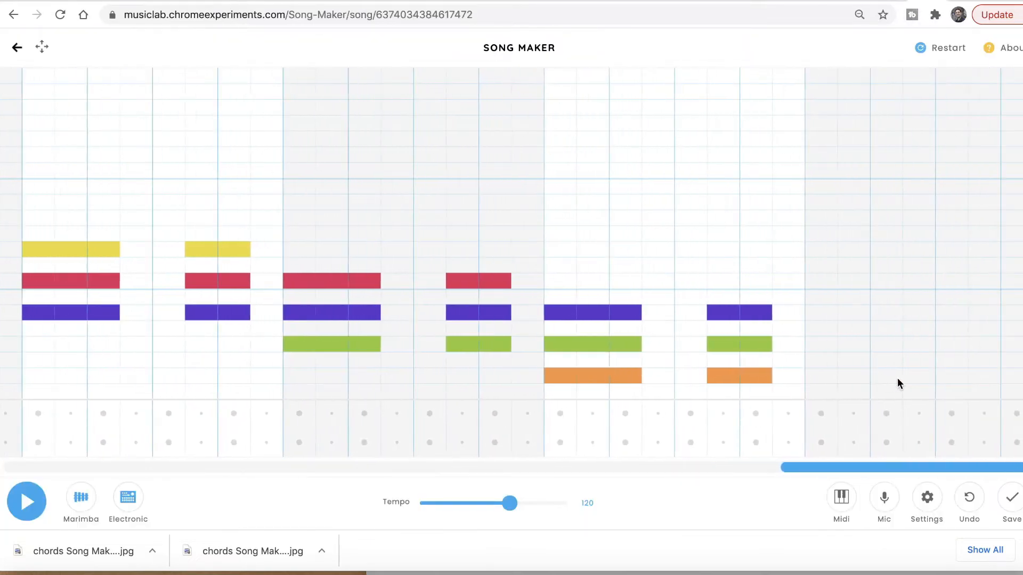
pyautogui.hscroll(1, 902, 378)
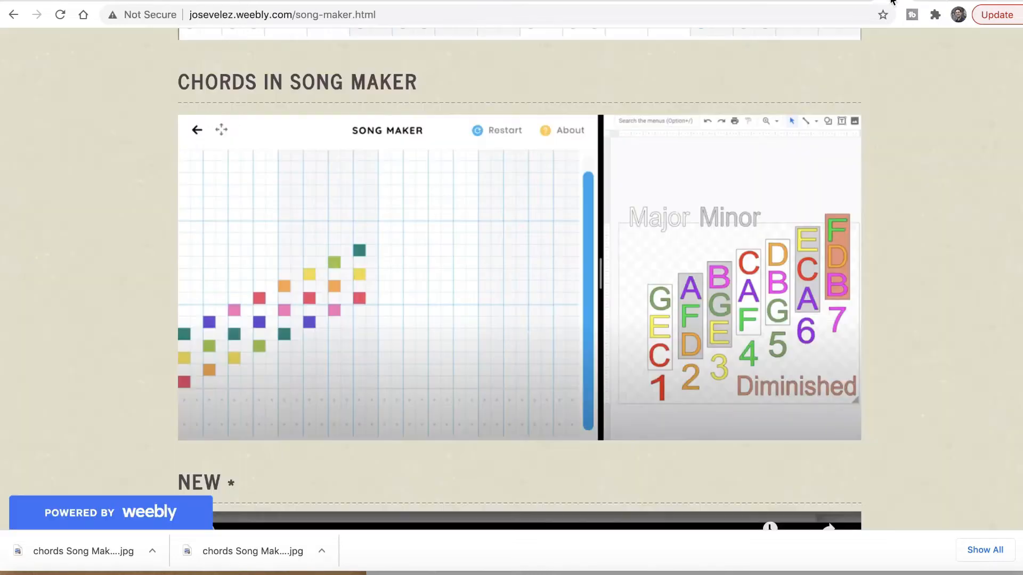
pyautogui.click(893, 3)
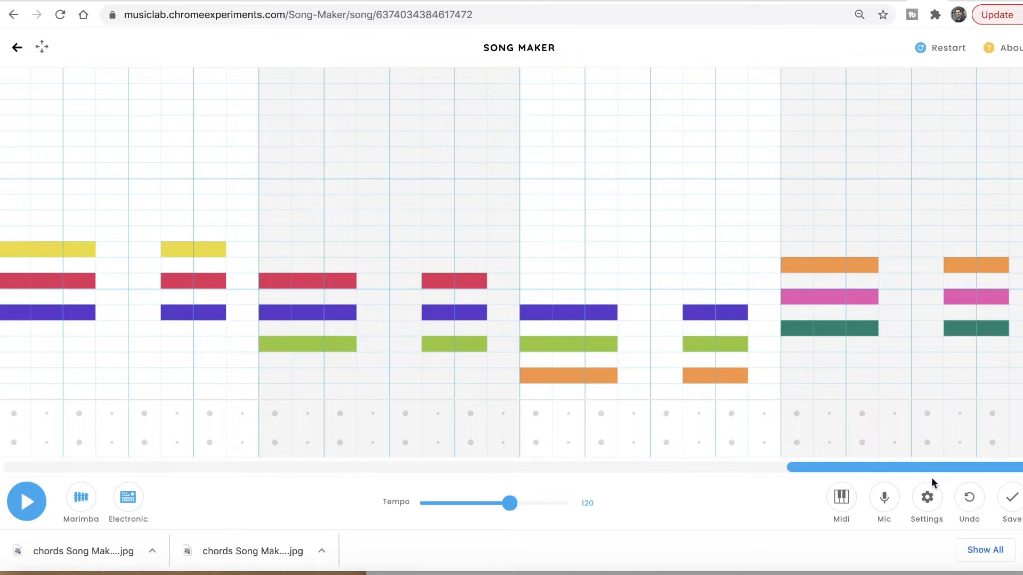
# Step: Play the song from the start through bars 9–16 and the closing orange-pink-teal chords
pyautogui.click(28, 501)
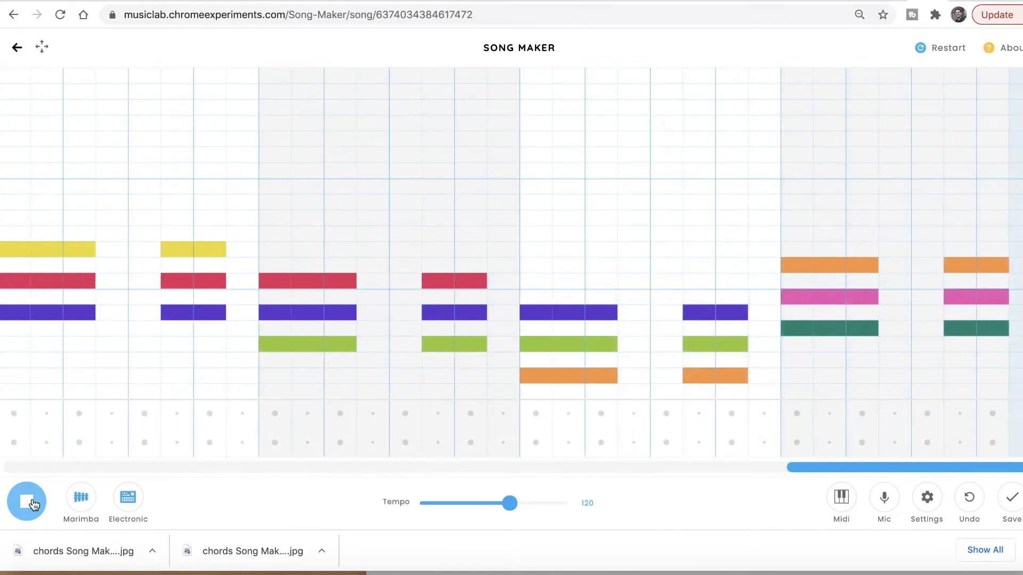
# Step: Stop playback and drag the grid back toward the beginning of the song
pyautogui.click(32, 503)
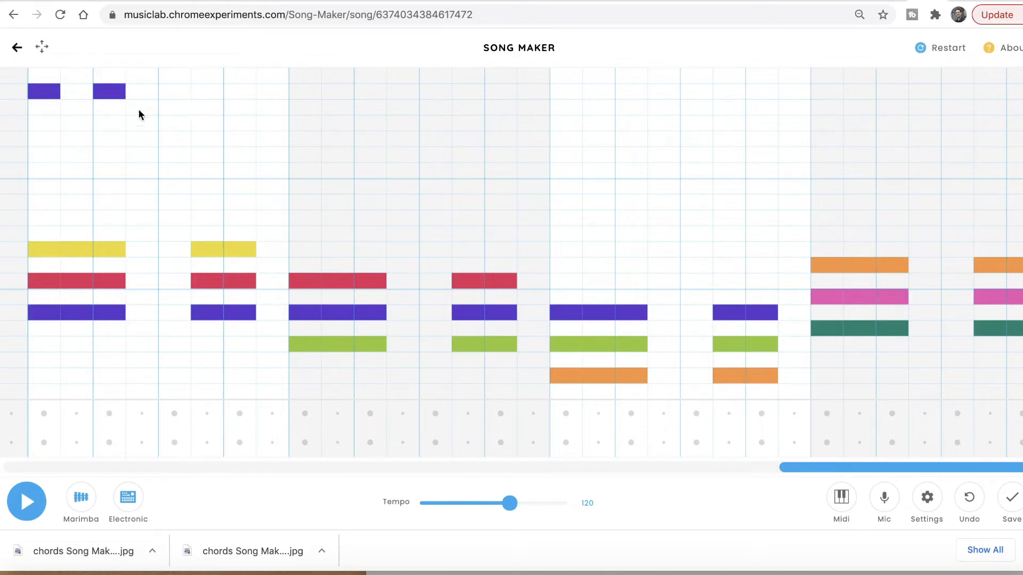
pyautogui.hscroll(1, 141, 133)
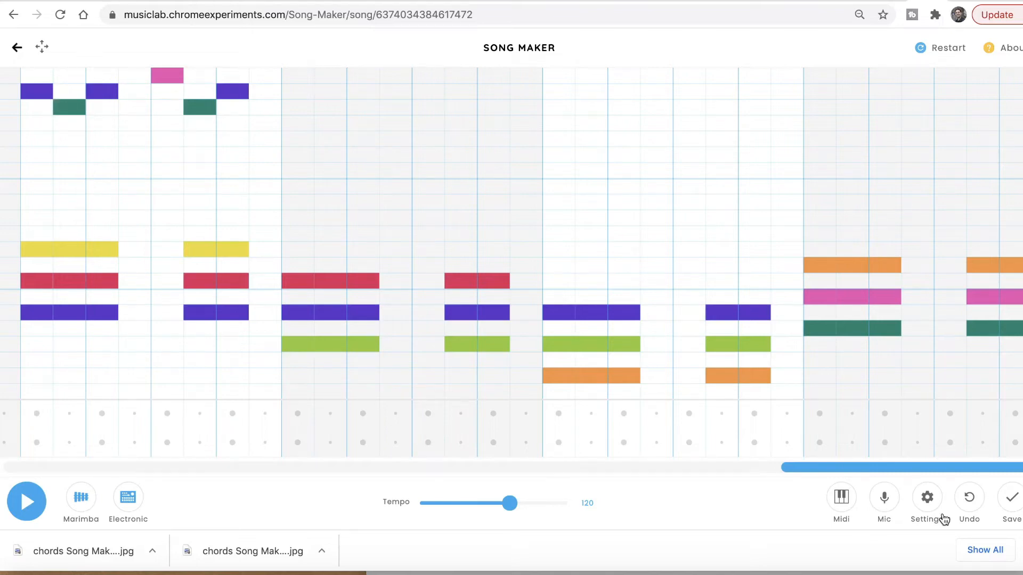
pyautogui.moveTo(930, 471); pyautogui.dragTo(133, 468)
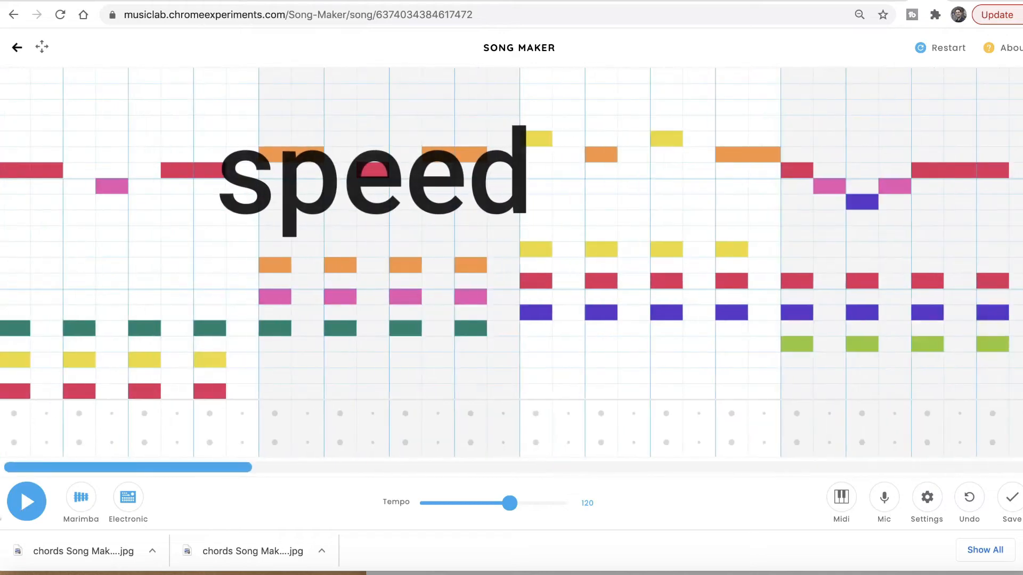
# Step: Play the melody-over-chords song, stop it, and scroll the grid to the chord section
pyautogui.click(27, 501)
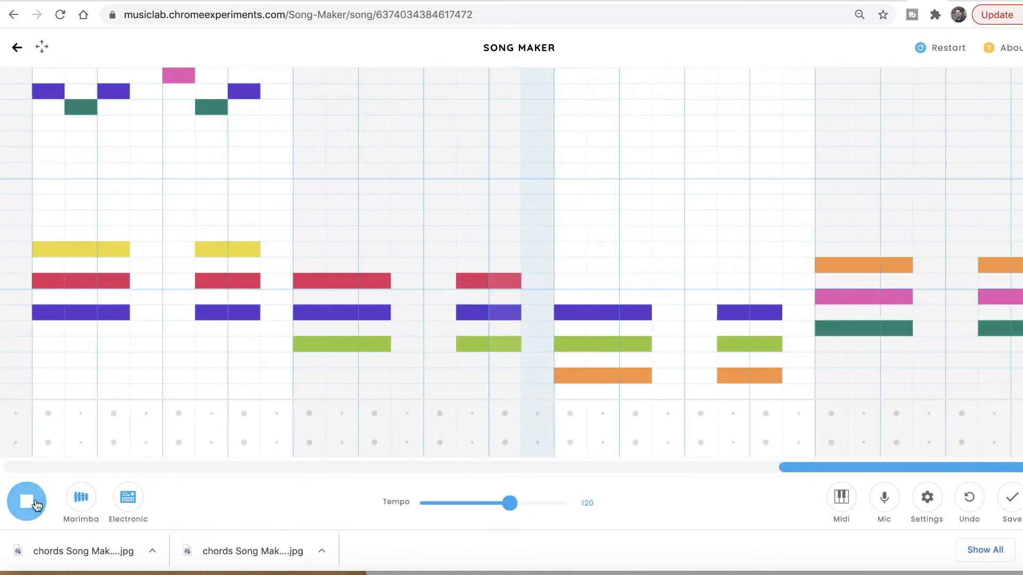
pyautogui.click(14, 509)
pyautogui.hscroll(-4, 395, 213)
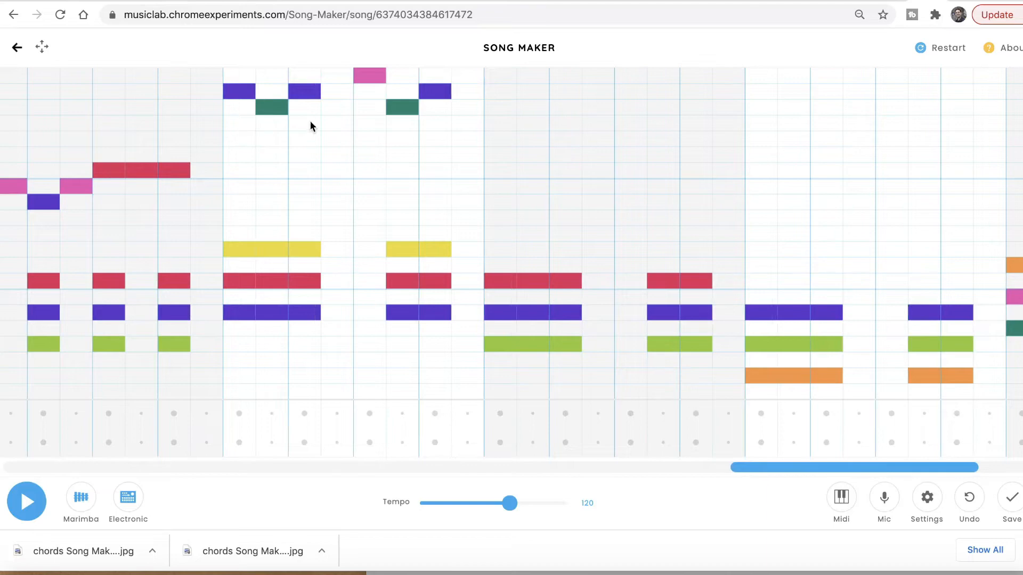
pyautogui.hscroll(1, 317, 130)
pyautogui.hscroll(1, 368, 164)
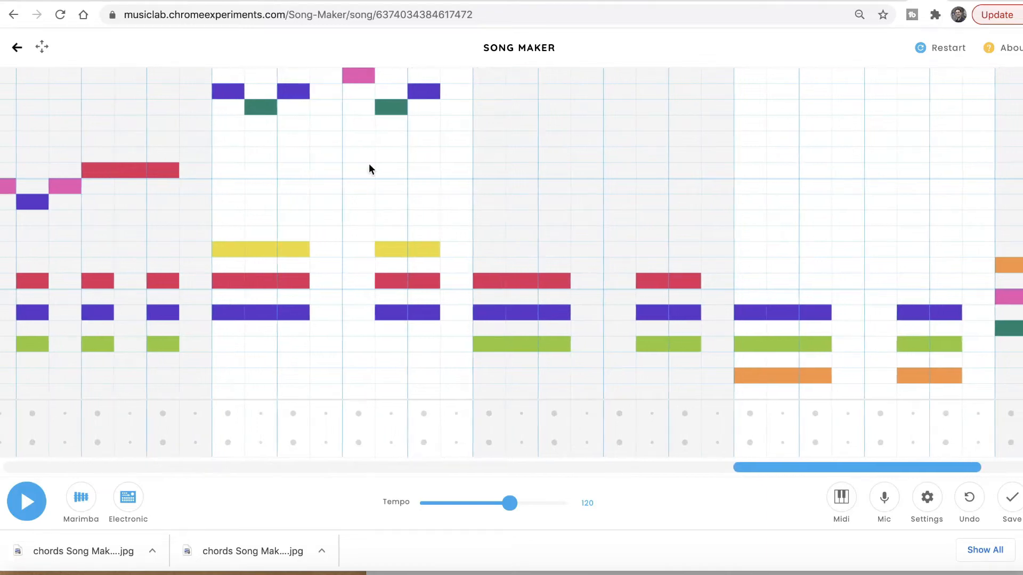
# Step: Delete the high pink melody note and scroll right to the next chord blocks
pyautogui.click(362, 80)
pyautogui.hscroll(1, 384, 197)
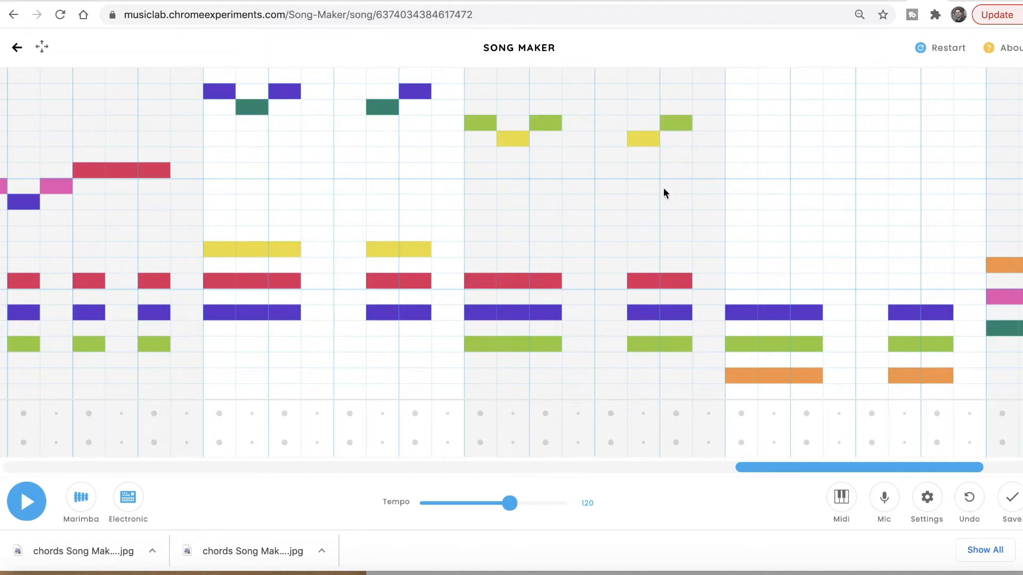
pyautogui.hscroll(4, 663, 189)
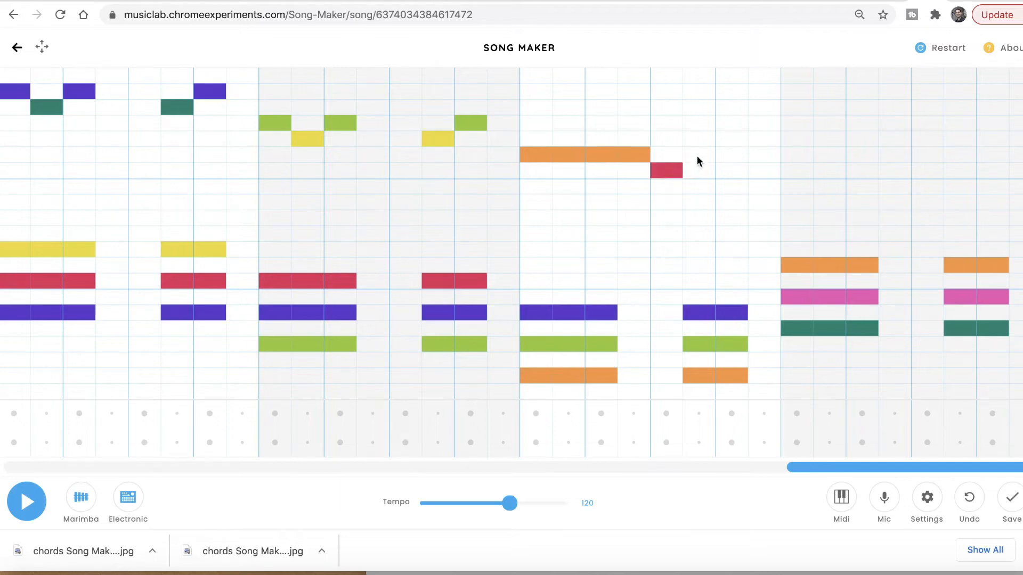
# Step: Add descending orange, yellow and orange melody notes over the final chords, then play the song
pyautogui.click(727, 155)
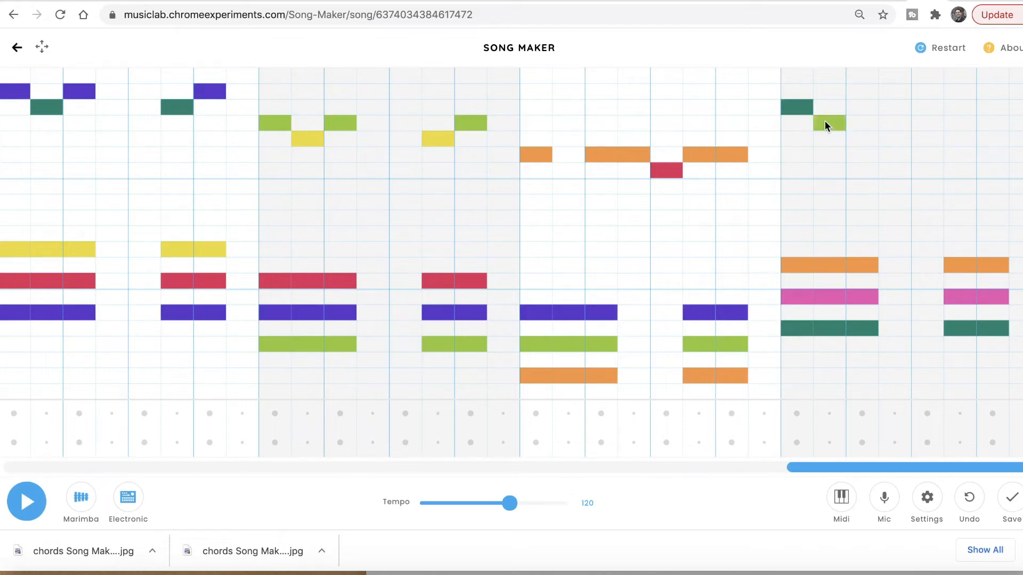
pyautogui.click(855, 140)
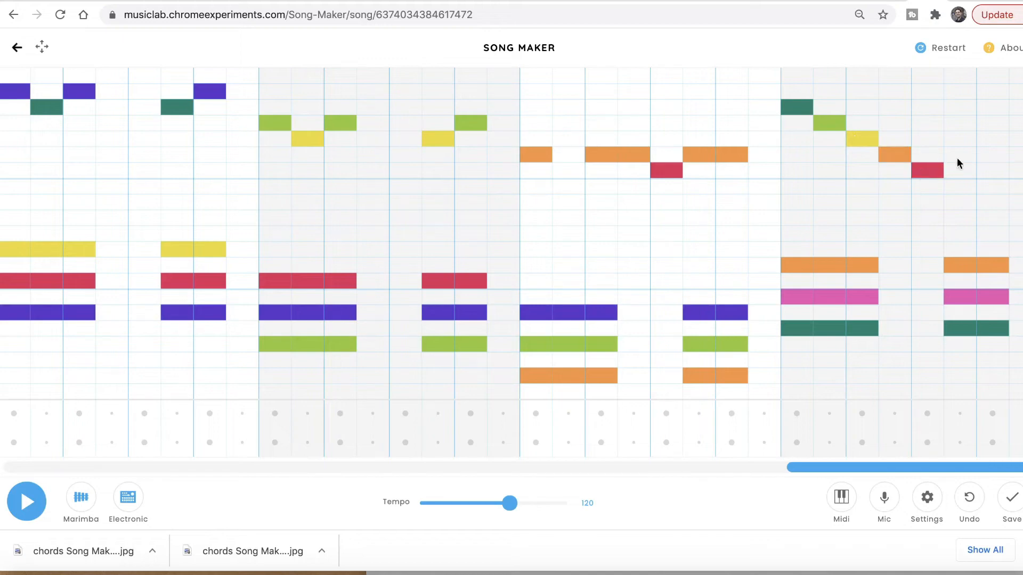
pyautogui.click(989, 154)
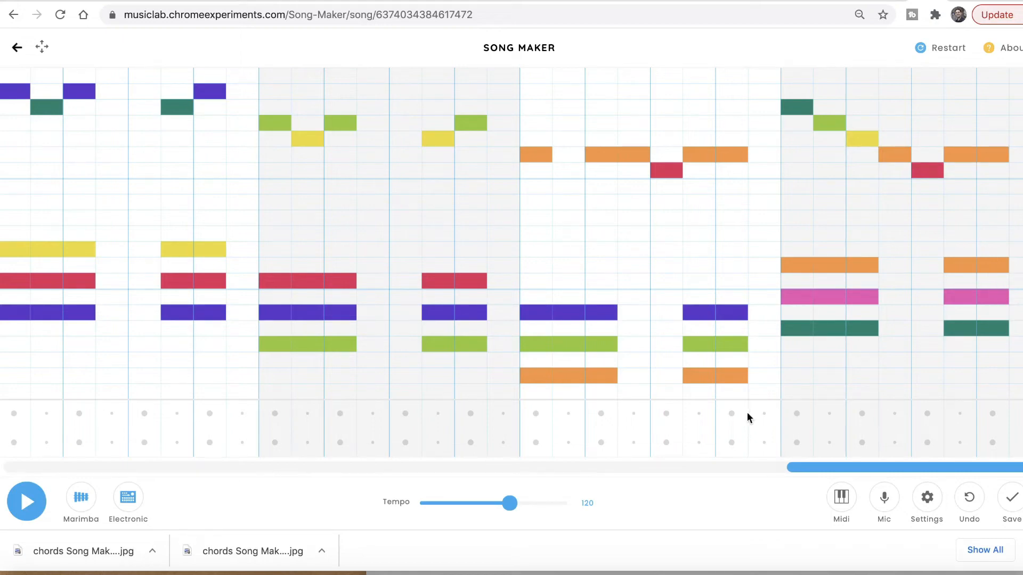
pyautogui.click(30, 500)
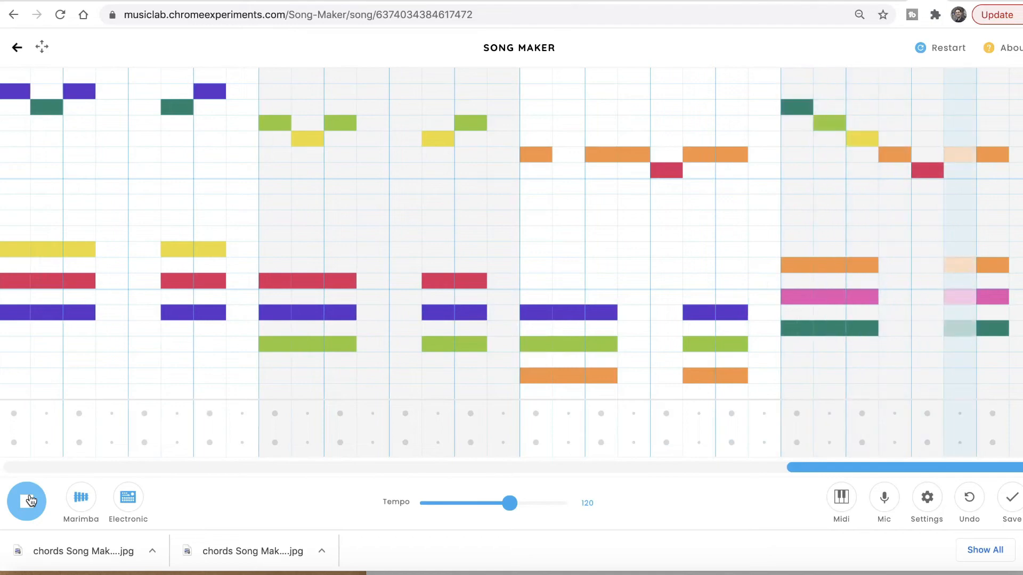
pyautogui.click(29, 501)
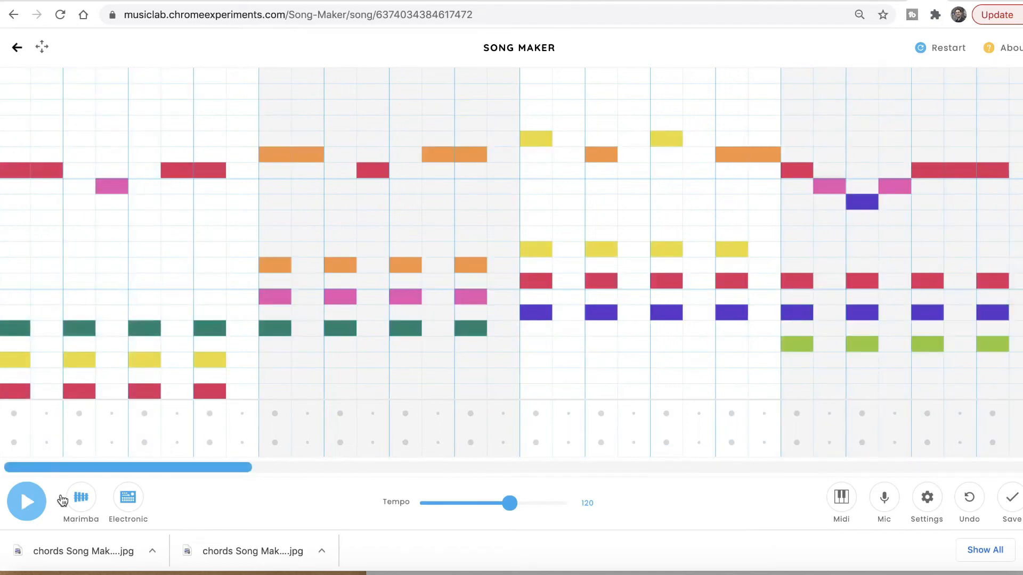
pyautogui.hscroll(15, 615, 349)
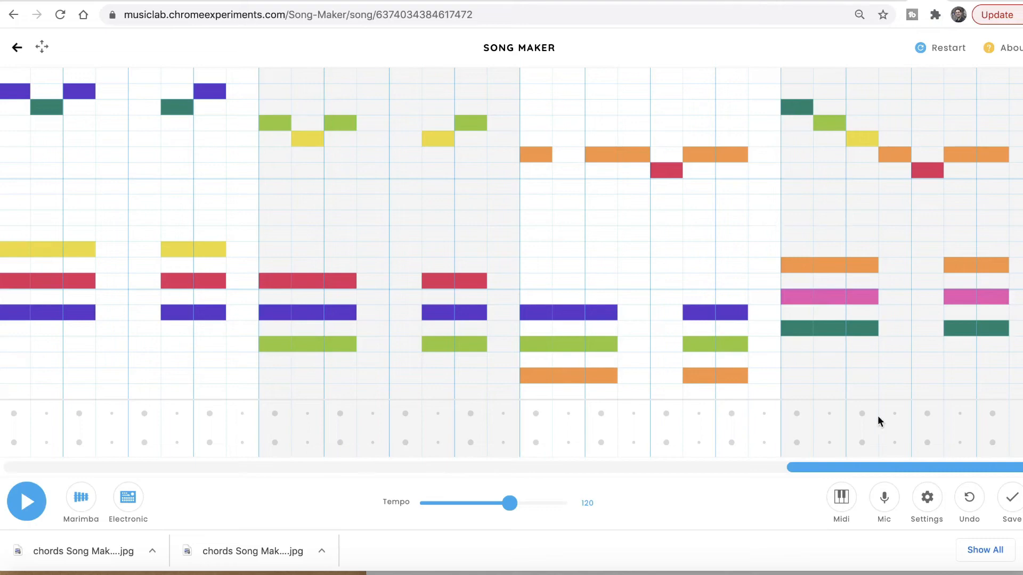
pyautogui.moveTo(897, 469); pyautogui.dragTo(999, 470)
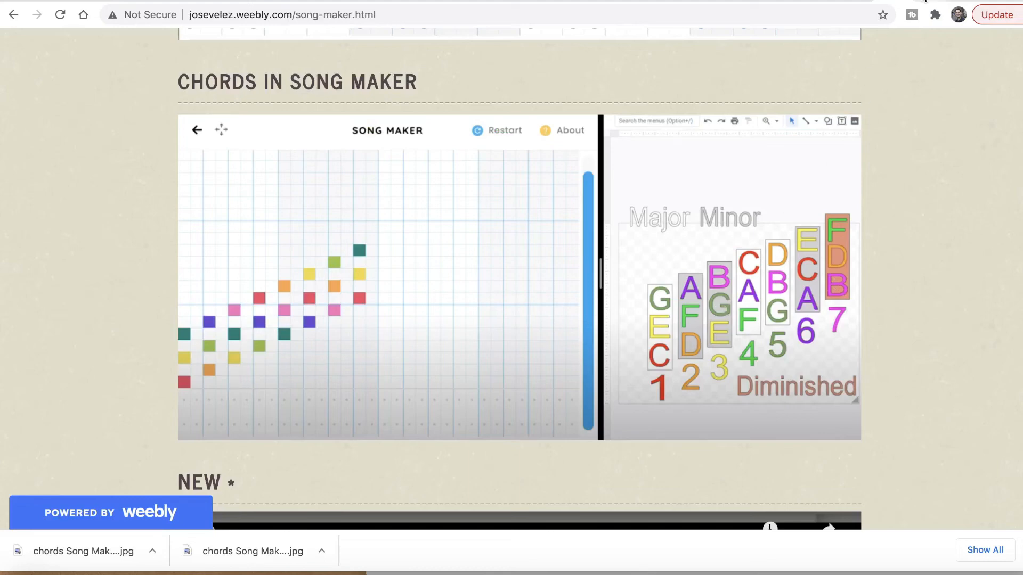
pyautogui.click(925, 0)
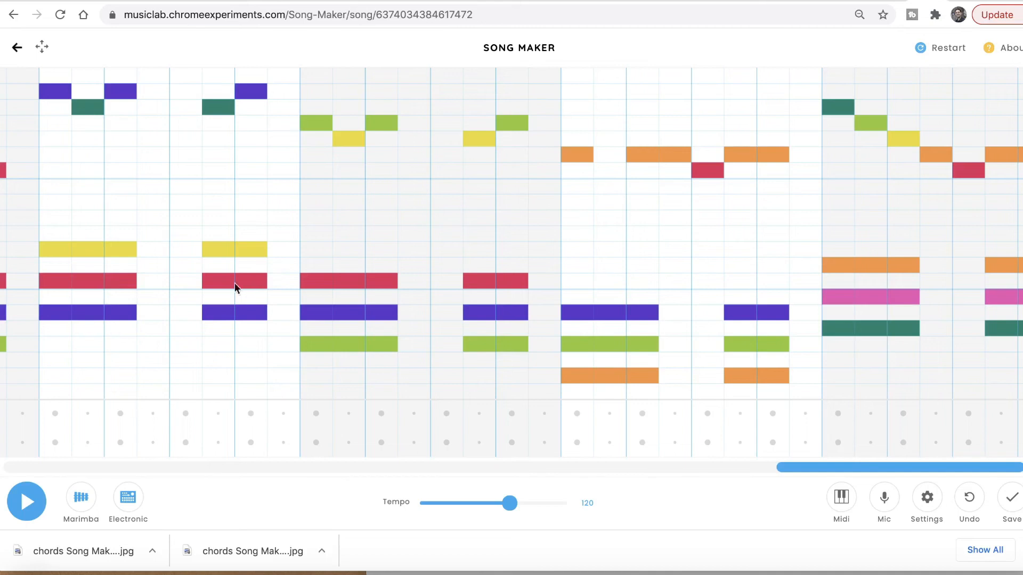